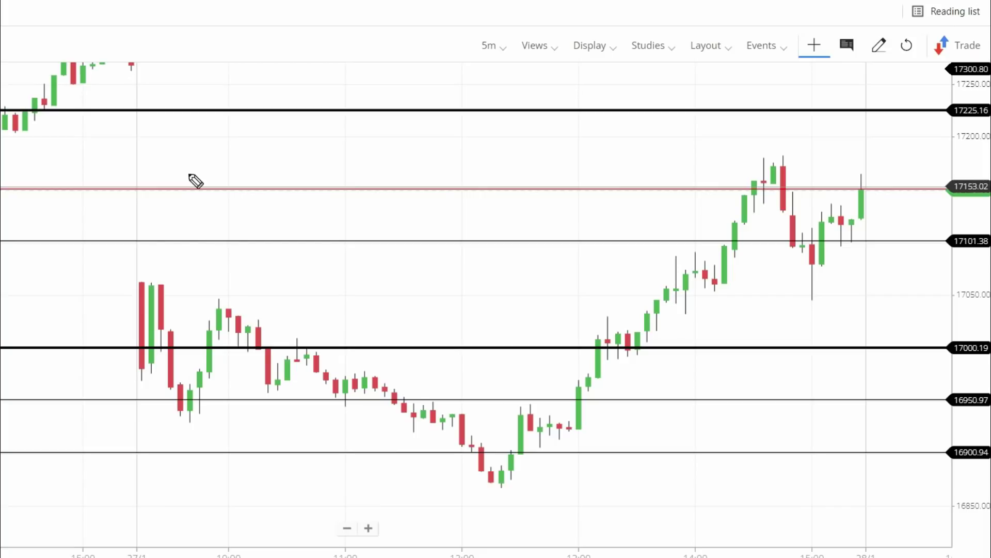
# Draw a gap-down arrow, trace the drop, bounce and rally to the afternoon high, and begin a '17000' label.
pyautogui.moveTo(138, 95)
pyautogui.mouseDown()
pyautogui.moveTo(136, 230)
pyautogui.moveTo(148, 251)
pyautogui.moveTo(153, 235)
pyautogui.mouseUp()
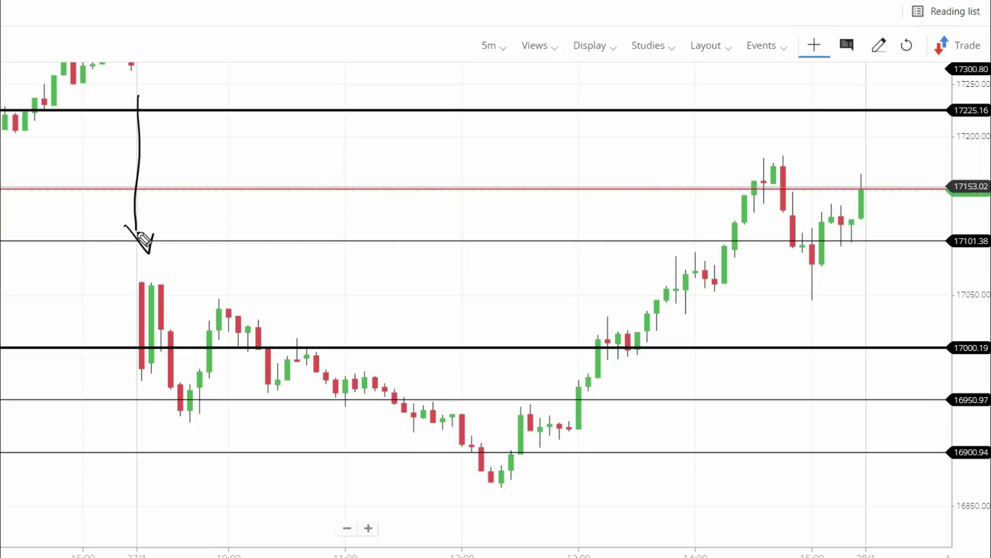
pyautogui.moveTo(142, 288)
pyautogui.mouseDown()
pyautogui.moveTo(196, 380)
pyautogui.moveTo(217, 352)
pyautogui.moveTo(270, 325)
pyautogui.moveTo(488, 479)
pyautogui.mouseUp()
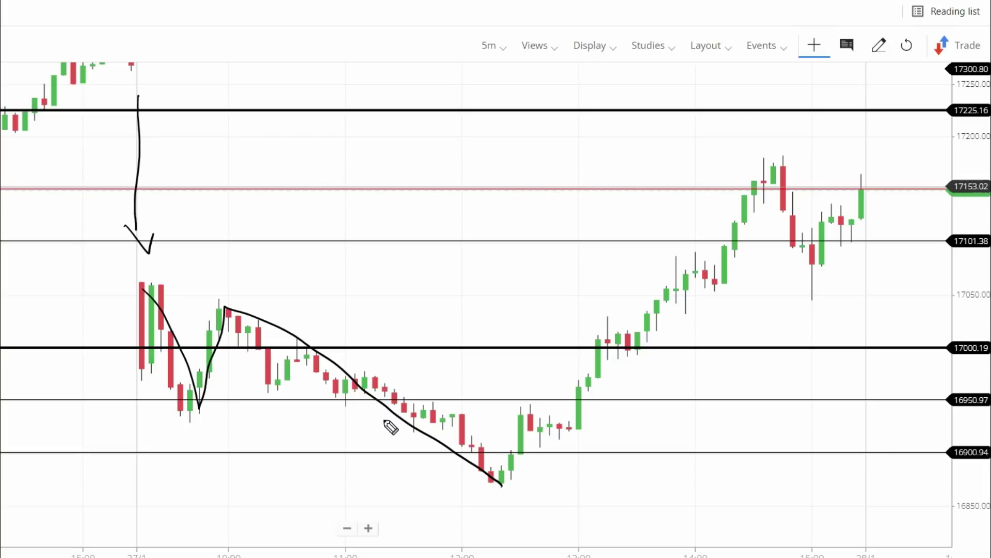
pyautogui.moveTo(493, 484)
pyautogui.mouseDown()
pyautogui.moveTo(624, 327)
pyautogui.moveTo(591, 351)
pyautogui.mouseUp()
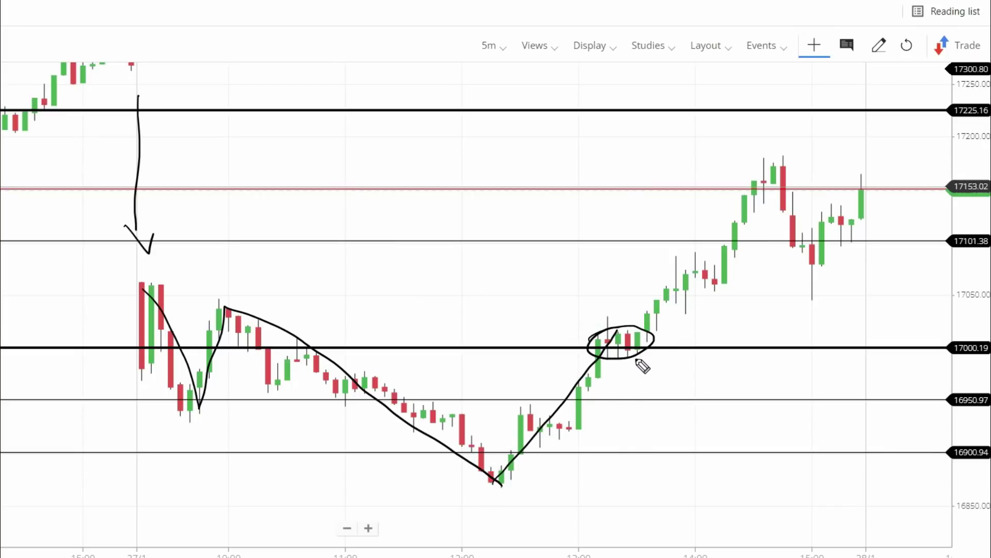
pyautogui.moveTo(634, 345); pyautogui.dragTo(775, 169)
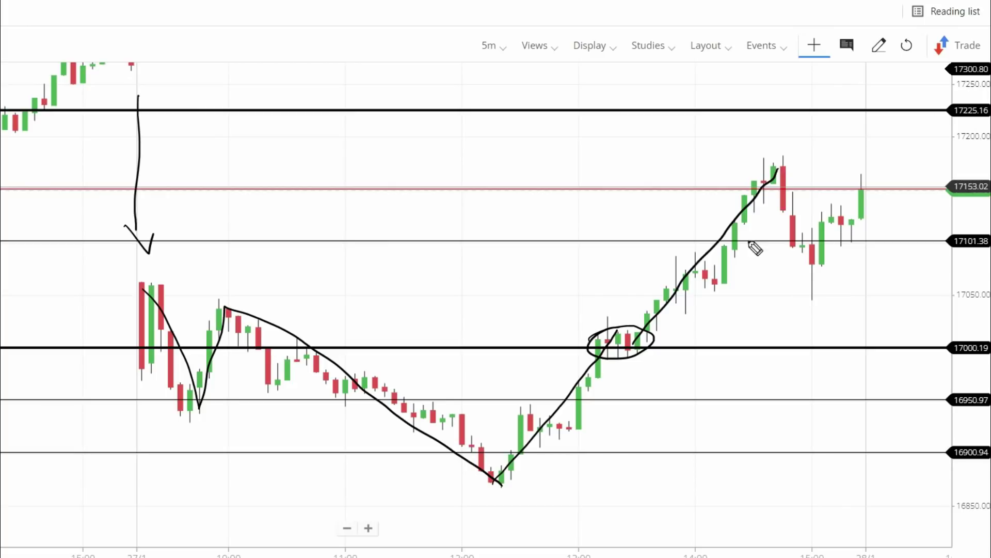
pyautogui.moveTo(715, 359)
pyautogui.mouseDown()
pyautogui.moveTo(718, 375)
pyautogui.moveTo(763, 361)
pyautogui.mouseUp()
# Finish the '17000' label, recircle the breakout candles, add a tick, then erase all freehand drawings.
pyautogui.moveTo(774, 357); pyautogui.dragTo(804, 358)
pyautogui.moveTo(582, 339); pyautogui.dragTo(666, 339)
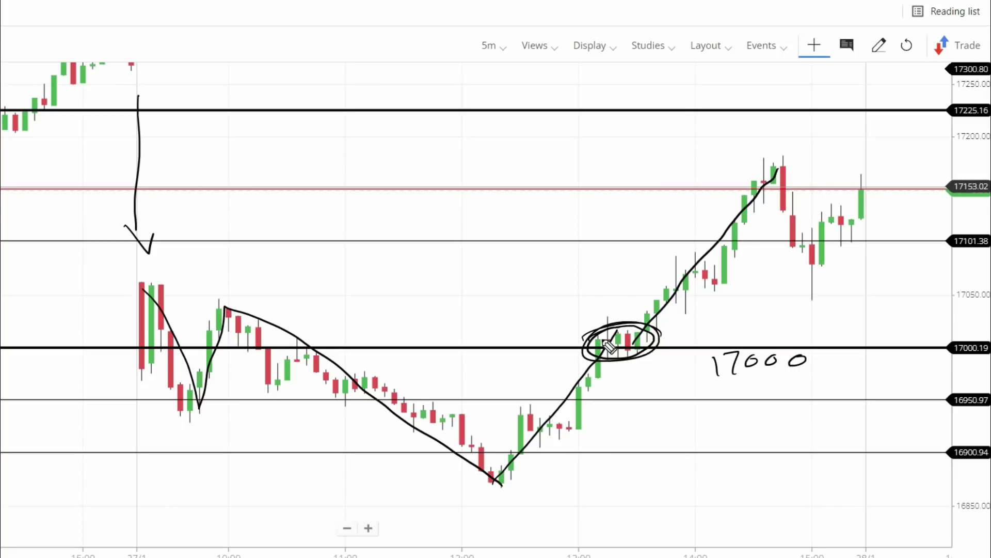
pyautogui.moveTo(813, 366); pyautogui.dragTo(856, 345)
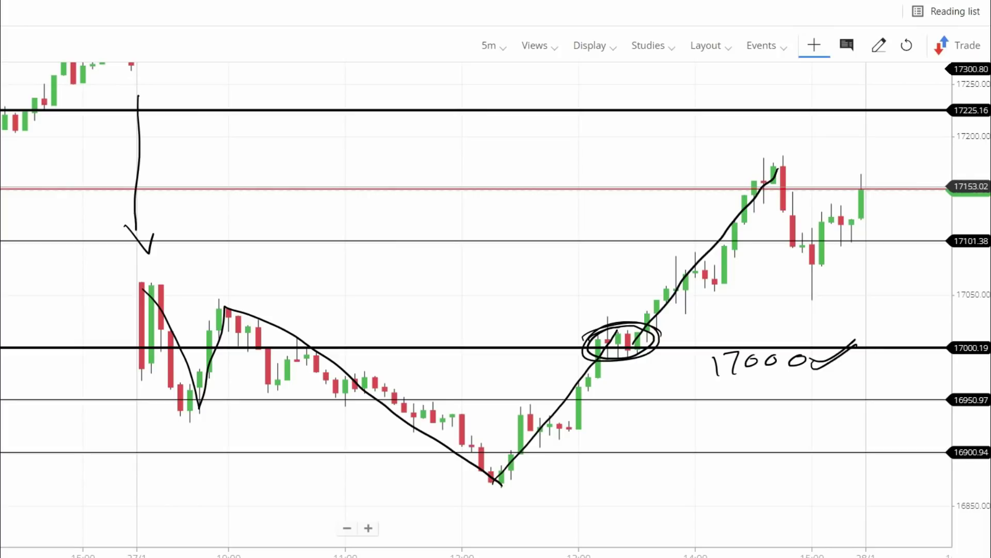
pyautogui.press('Escape')
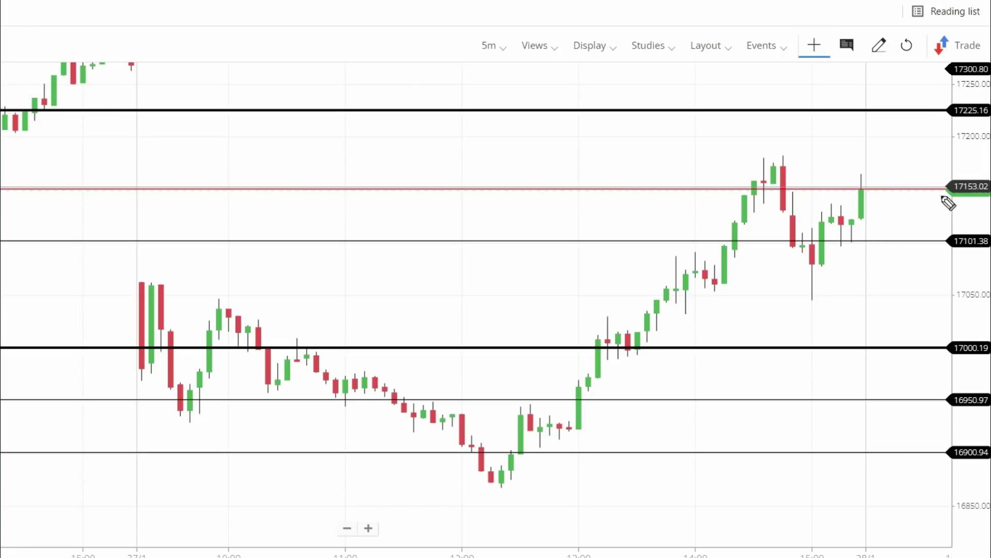
# Handwrite 17110, 17100 and an underlined 17000 beside their level lines.
pyautogui.moveTo(406, 147)
pyautogui.mouseDown()
pyautogui.moveTo(408, 171)
pyautogui.moveTo(428, 170)
pyautogui.mouseUp()
pyautogui.moveTo(442, 144)
pyautogui.mouseDown()
pyautogui.moveTo(442, 169)
pyautogui.moveTo(473, 147)
pyautogui.moveTo(403, 191)
pyautogui.mouseUp()
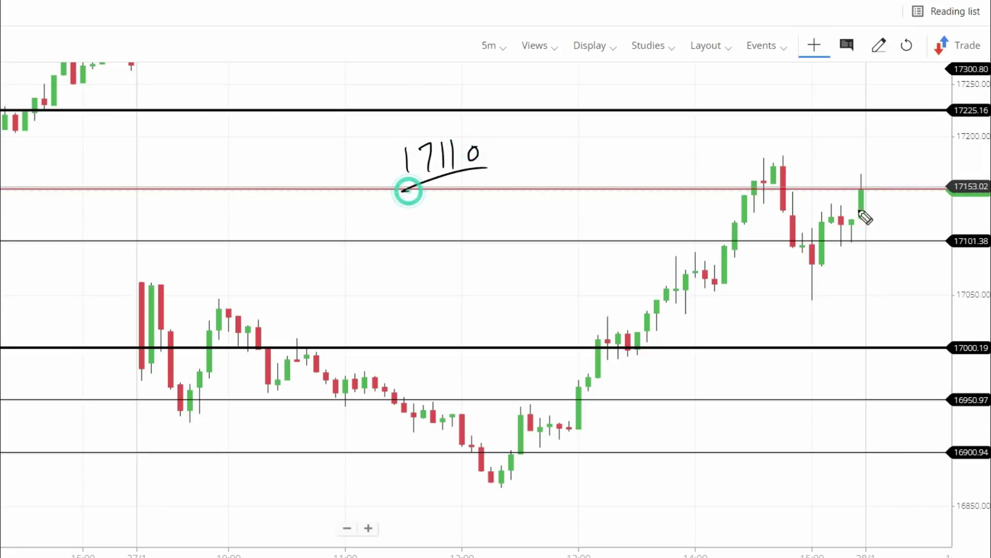
pyautogui.moveTo(852, 255)
pyautogui.mouseDown()
pyautogui.moveTo(852, 278)
pyautogui.moveTo(870, 278)
pyautogui.mouseUp()
pyautogui.moveTo(889, 256)
pyautogui.mouseDown()
pyautogui.moveTo(889, 276)
pyautogui.moveTo(898, 257)
pyautogui.mouseUp()
pyautogui.moveTo(921, 255); pyautogui.dragTo(919, 256)
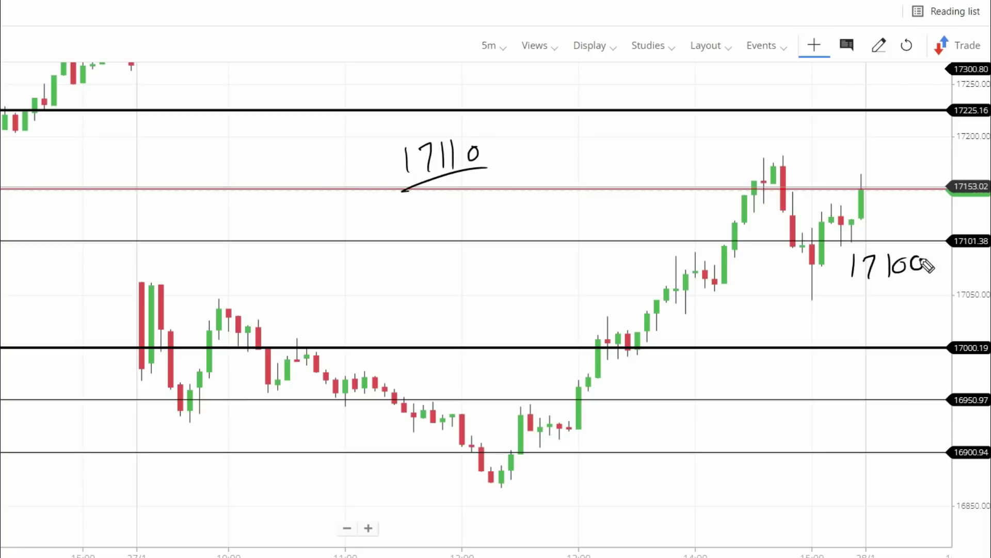
pyautogui.moveTo(850, 354)
pyautogui.mouseDown()
pyautogui.moveTo(850, 381)
pyautogui.moveTo(866, 381)
pyautogui.mouseUp()
pyautogui.moveTo(893, 364); pyautogui.dragTo(926, 365)
pyautogui.moveTo(834, 393); pyautogui.dragTo(932, 381)
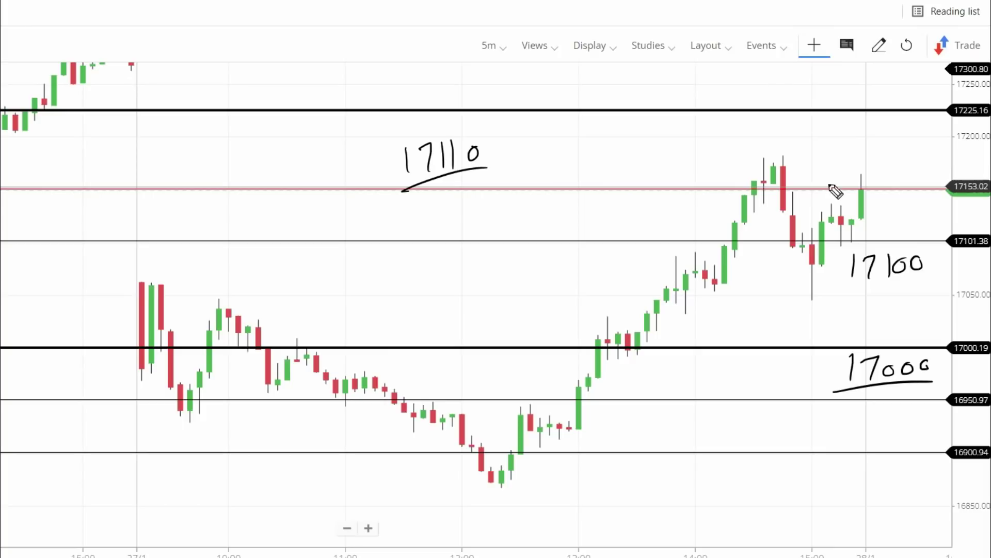
# Handwrite 17150 near the red line and 17225 above the top line.
pyautogui.moveTo(874, 164); pyautogui.dragTo(876, 185)
pyautogui.moveTo(884, 166)
pyautogui.mouseDown()
pyautogui.moveTo(896, 165)
pyautogui.moveTo(889, 184)
pyautogui.mouseUp()
pyautogui.moveTo(903, 166); pyautogui.dragTo(908, 185)
pyautogui.moveTo(907, 164)
pyautogui.mouseDown()
pyautogui.moveTo(929, 160)
pyautogui.moveTo(928, 170)
pyautogui.mouseUp()
pyautogui.moveTo(843, 85)
pyautogui.mouseDown()
pyautogui.moveTo(844, 110)
pyautogui.moveTo(868, 97)
pyautogui.moveTo(918, 106)
pyautogui.mouseUp()
pyautogui.moveTo(921, 80); pyautogui.dragTo(933, 75)
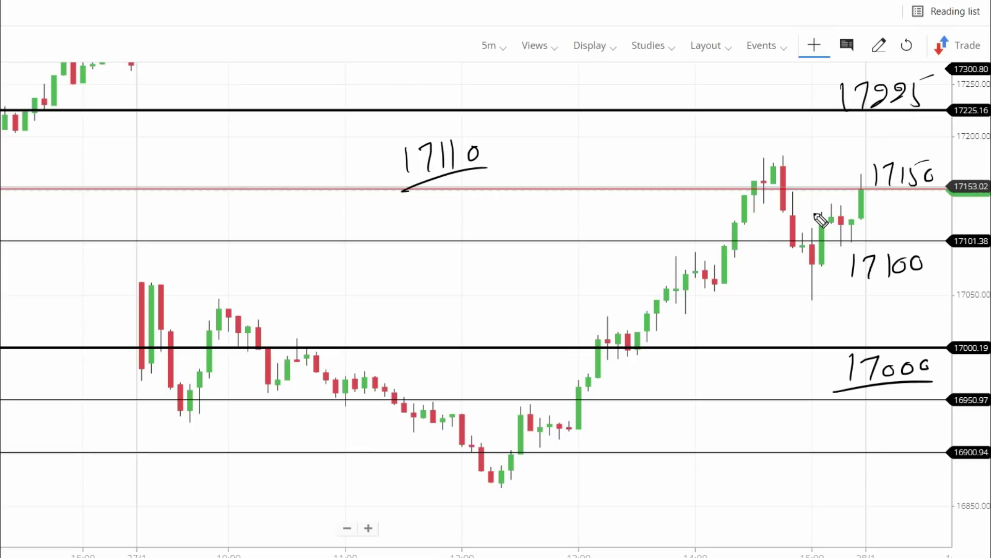
# Note the put trade: 'Puts' at the 17100 dip, an arrow to 17000 and '100 points'.
pyautogui.moveTo(566, 400); pyautogui.dragTo(586, 397)
pyautogui.moveTo(846, 229); pyautogui.dragTo(837, 258)
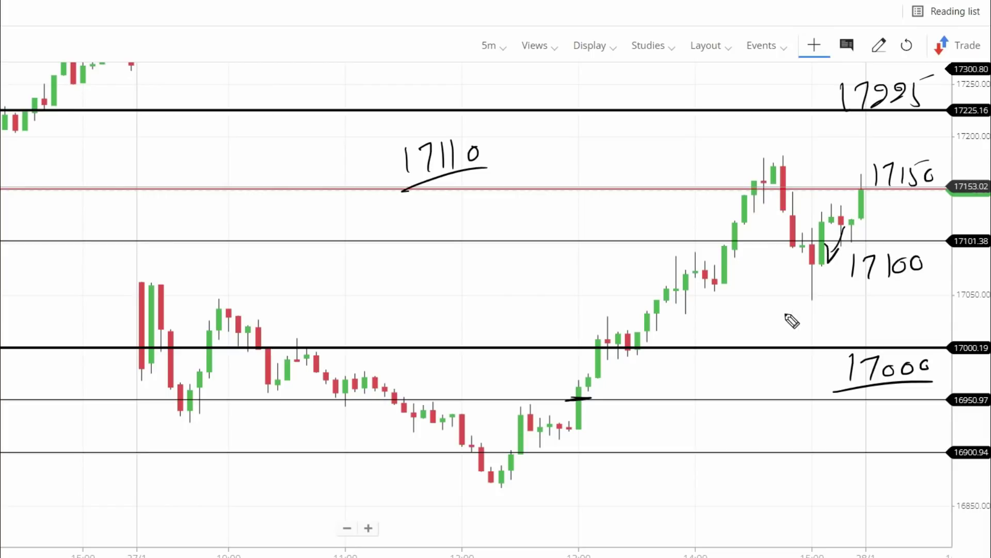
pyautogui.moveTo(750, 289); pyautogui.dragTo(791, 295)
pyautogui.moveTo(901, 288)
pyautogui.mouseDown()
pyautogui.moveTo(887, 345)
pyautogui.moveTo(907, 325)
pyautogui.mouseUp()
pyautogui.moveTo(711, 322)
pyautogui.mouseDown()
pyautogui.moveTo(713, 341)
pyautogui.moveTo(856, 328)
pyautogui.mouseUp()
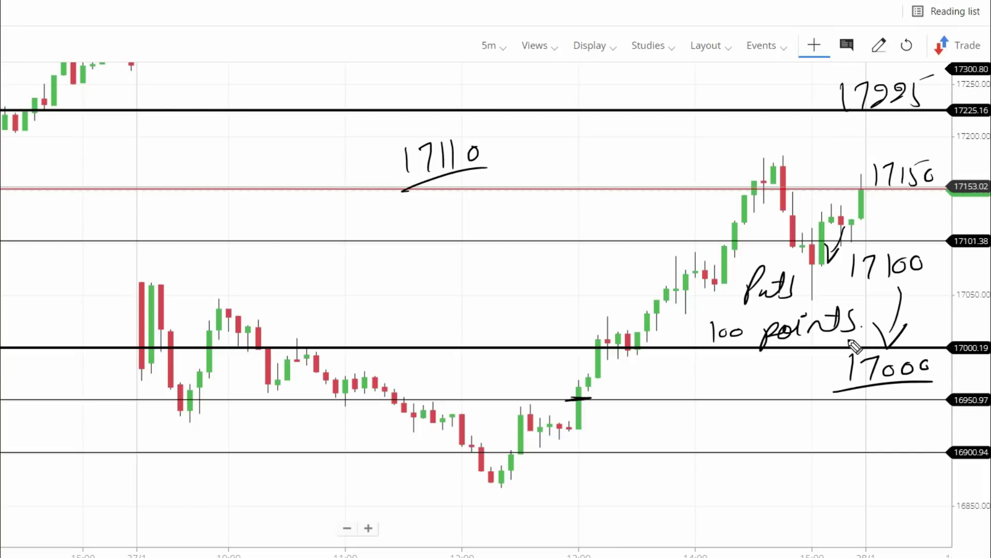
# Write 'Calls' and '75' with up-arrows toward 17150 and 17225, then clear all notes.
pyautogui.moveTo(847, 191)
pyautogui.mouseDown()
pyautogui.moveTo(846, 168)
pyautogui.moveTo(855, 174)
pyautogui.mouseUp()
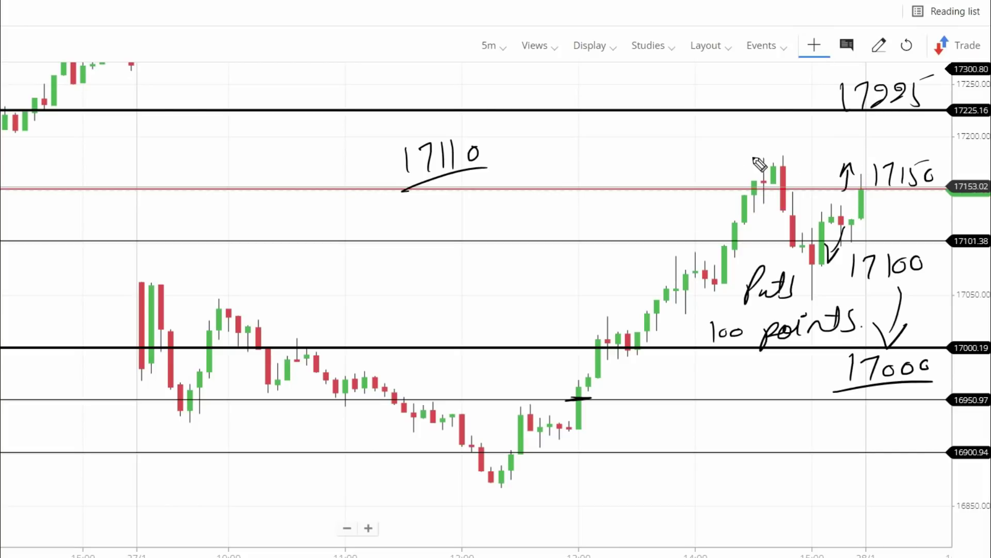
pyautogui.moveTo(706, 150)
pyautogui.mouseDown()
pyautogui.moveTo(760, 158)
pyautogui.moveTo(689, 187)
pyautogui.mouseUp()
pyautogui.moveTo(596, 135); pyautogui.dragTo(612, 149)
pyautogui.moveTo(629, 133)
pyautogui.mouseDown()
pyautogui.moveTo(634, 149)
pyautogui.moveTo(655, 118)
pyautogui.mouseUp()
pyautogui.moveTo(885, 150); pyautogui.dragTo(891, 118)
pyautogui.moveTo(874, 132); pyautogui.dragTo(897, 136)
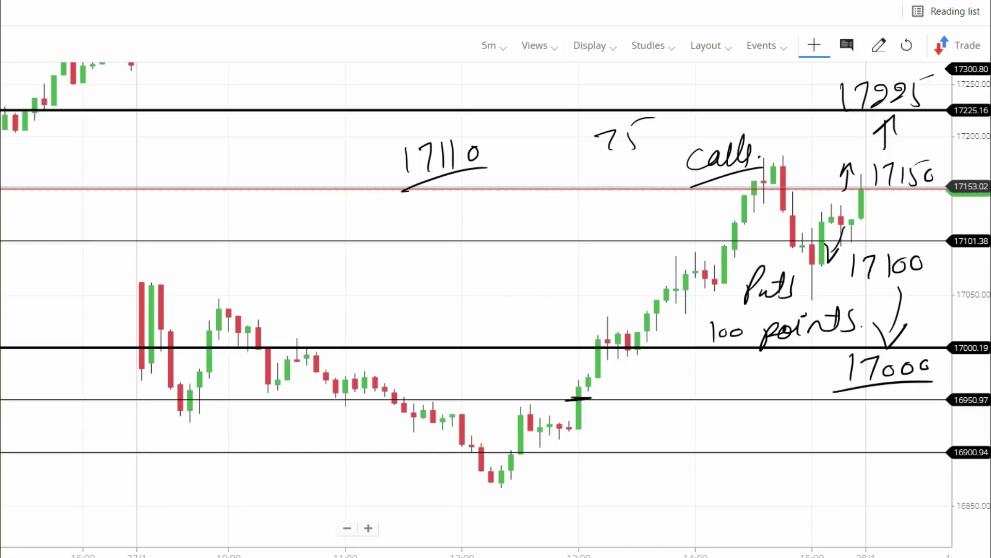
pyautogui.press('e')
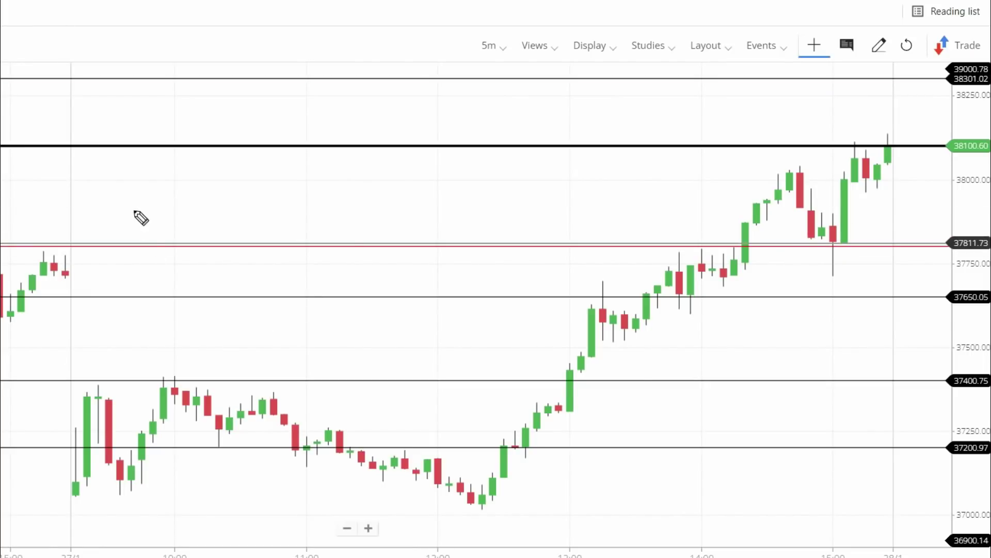
# Handwrite 36400 at the left with a rising line beneath, and 37650 mid-chart.
pyautogui.moveTo(107, 211); pyautogui.dragTo(114, 239)
pyautogui.moveTo(151, 205)
pyautogui.mouseDown()
pyautogui.moveTo(150, 231)
pyautogui.moveTo(202, 202)
pyautogui.mouseUp()
pyautogui.moveTo(102, 283); pyautogui.dragTo(209, 231)
pyautogui.moveTo(363, 195)
pyautogui.mouseDown()
pyautogui.moveTo(374, 226)
pyautogui.moveTo(394, 221)
pyautogui.mouseUp()
pyautogui.moveTo(421, 184); pyautogui.dragTo(416, 207)
pyautogui.moveTo(444, 190)
pyautogui.mouseDown()
pyautogui.moveTo(450, 217)
pyautogui.moveTo(457, 175)
pyautogui.mouseUp()
pyautogui.moveTo(471, 189); pyautogui.dragTo(471, 191)
pyautogui.moveTo(350, 271); pyautogui.dragTo(517, 208)
# Draw a rising line under 37650 and write an underlined 38100 near the top.
pyautogui.moveTo(626, 114)
pyautogui.mouseDown()
pyautogui.moveTo(643, 123)
pyautogui.moveTo(635, 140)
pyautogui.mouseUp()
pyautogui.moveTo(664, 120)
pyautogui.mouseDown()
pyautogui.moveTo(680, 127)
pyautogui.moveTo(675, 106)
pyautogui.mouseUp()
pyautogui.moveTo(702, 102)
pyautogui.mouseDown()
pyautogui.moveTo(699, 131)
pyautogui.moveTo(719, 107)
pyautogui.mouseUp()
pyautogui.moveTo(749, 101); pyautogui.dragTo(749, 102)
pyautogui.moveTo(643, 157); pyautogui.dragTo(772, 120)
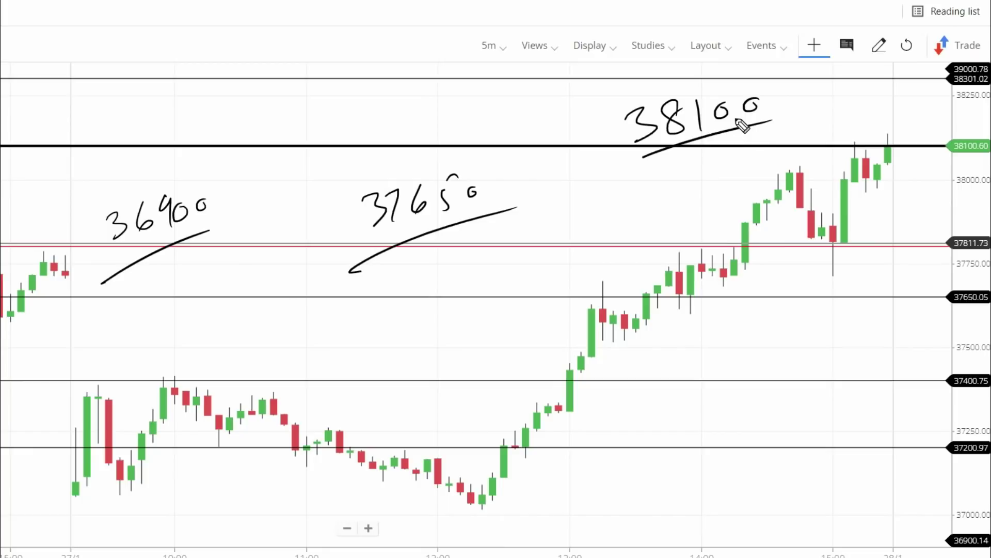
# Scribble over the top candles at 38100, underline the day's low and write 37000 below it.
pyautogui.moveTo(839, 147)
pyautogui.mouseDown()
pyautogui.moveTo(910, 147)
pyautogui.moveTo(850, 149)
pyautogui.moveTo(908, 150)
pyautogui.moveTo(898, 147)
pyautogui.mouseUp()
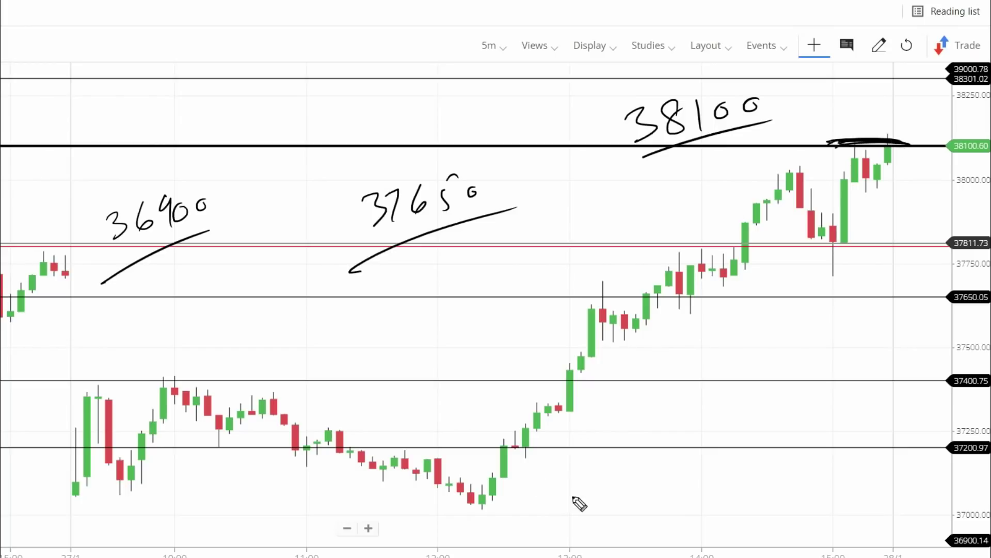
pyautogui.moveTo(469, 509); pyautogui.dragTo(502, 508)
pyautogui.moveTo(633, 501); pyautogui.dragTo(765, 506)
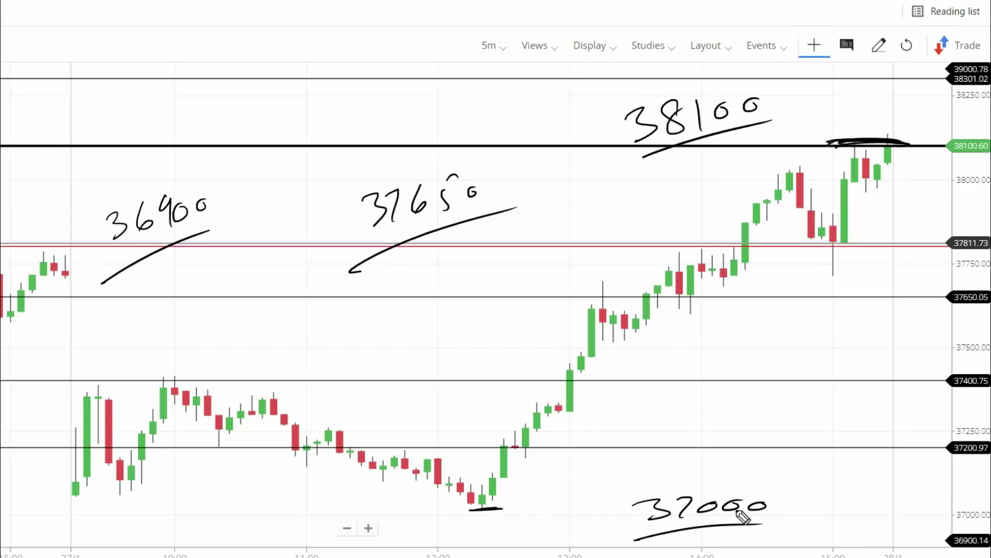
# Circle 37000, draw a gap-down arrow to the open, trace the first rise and start writing 37400.
pyautogui.moveTo(614, 513)
pyautogui.mouseDown()
pyautogui.moveTo(795, 516)
pyautogui.moveTo(627, 542)
pyautogui.moveTo(640, 477)
pyautogui.mouseUp()
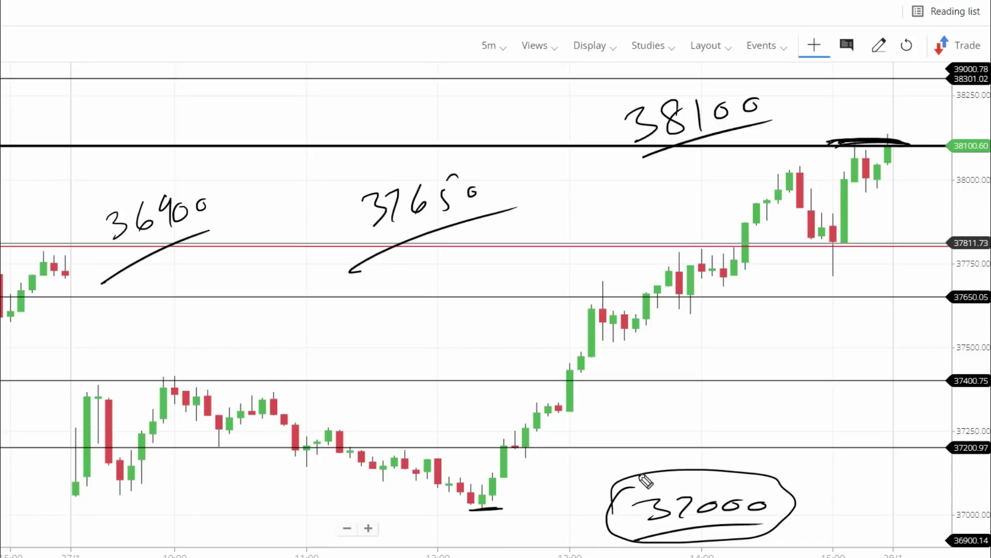
pyautogui.moveTo(56, 284)
pyautogui.mouseDown()
pyautogui.moveTo(78, 374)
pyautogui.moveTo(82, 351)
pyautogui.mouseUp()
pyautogui.moveTo(68, 356); pyautogui.dragTo(74, 379)
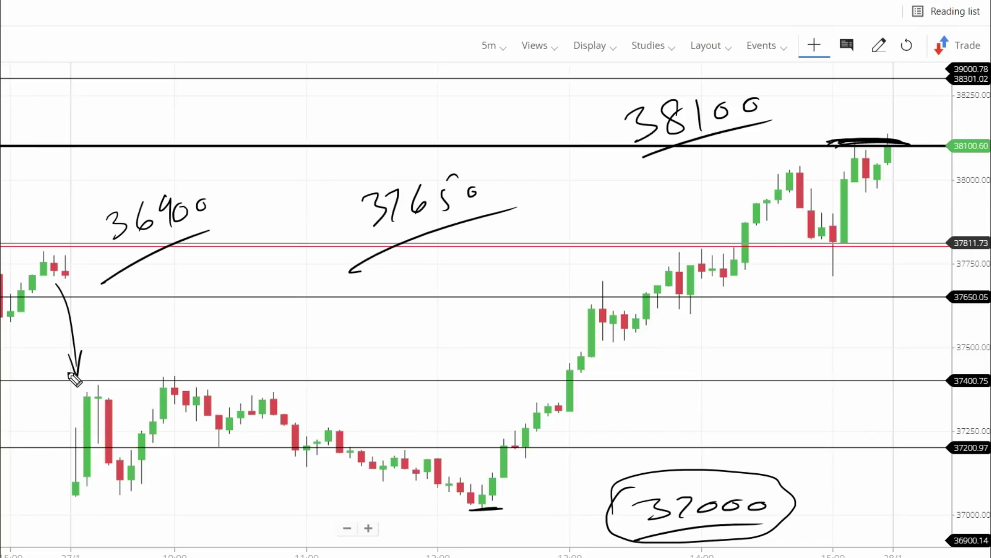
pyautogui.moveTo(74, 492); pyautogui.dragTo(104, 384)
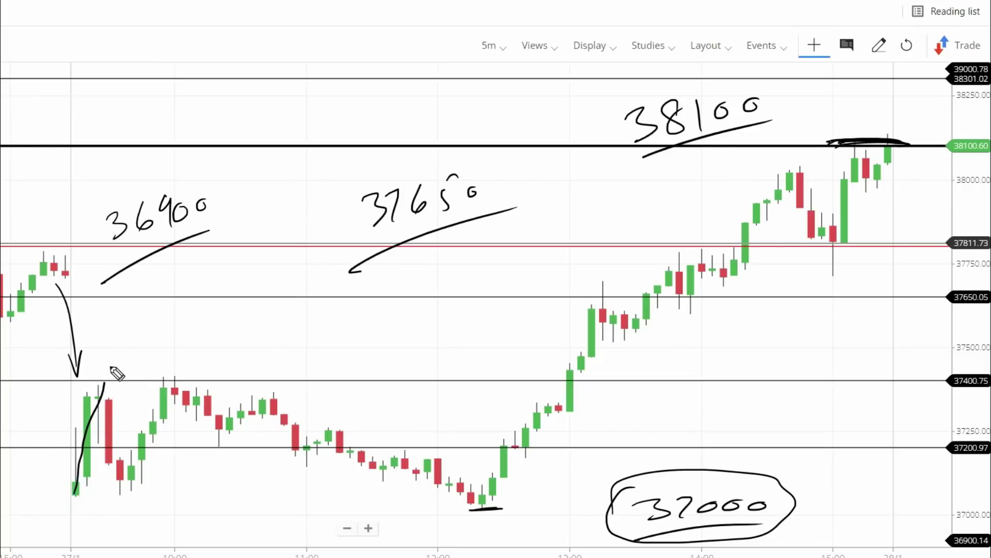
pyautogui.moveTo(90, 357)
pyautogui.mouseDown()
pyautogui.moveTo(112, 380)
pyautogui.moveTo(103, 378)
pyautogui.mouseUp()
pyautogui.moveTo(115, 351)
pyautogui.mouseDown()
pyautogui.moveTo(124, 367)
pyautogui.moveTo(186, 336)
pyautogui.mouseUp()
# Finish 37400, arrow both 37400 tops and trace the price slide down from there.
pyautogui.moveTo(96, 398)
pyautogui.mouseDown()
pyautogui.moveTo(118, 447)
pyautogui.moveTo(161, 408)
pyautogui.moveTo(174, 380)
pyautogui.mouseUp()
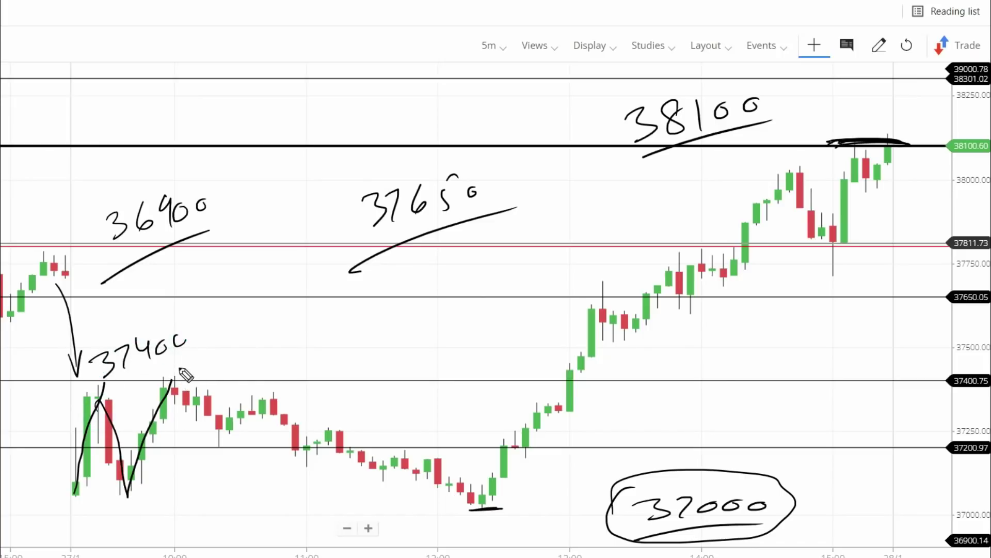
pyautogui.moveTo(182, 337); pyautogui.dragTo(178, 378)
pyautogui.moveTo(91, 358); pyautogui.dragTo(86, 374)
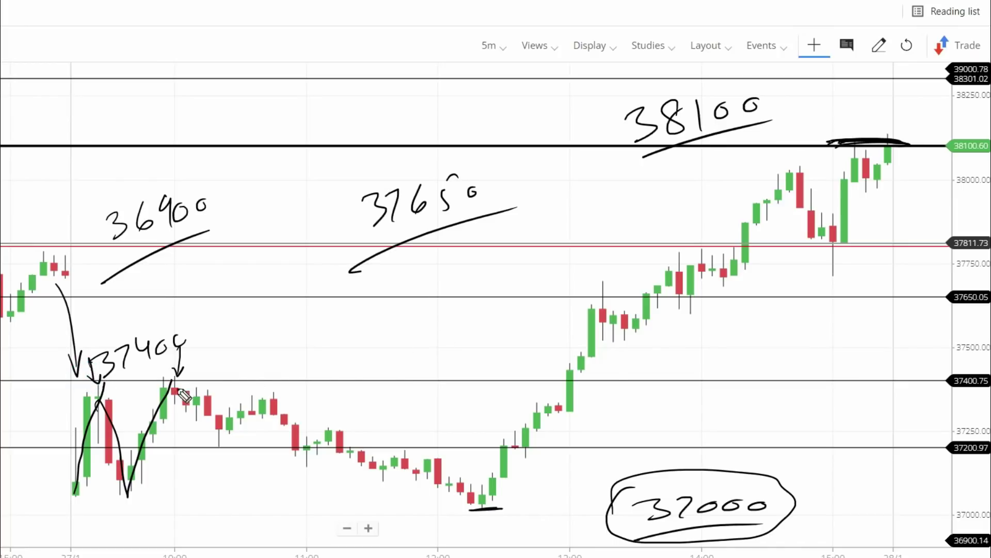
pyautogui.moveTo(172, 379)
pyautogui.mouseDown()
pyautogui.moveTo(221, 443)
pyautogui.moveTo(192, 484)
pyautogui.mouseUp()
# Write 37200, trace the path along 37200 to the low and the rally up to 37650.
pyautogui.moveTo(210, 467)
pyautogui.mouseDown()
pyautogui.moveTo(219, 484)
pyautogui.moveTo(269, 464)
pyautogui.mouseUp()
pyautogui.moveTo(211, 445)
pyautogui.mouseDown()
pyautogui.moveTo(258, 406)
pyautogui.moveTo(313, 443)
pyautogui.mouseUp()
pyautogui.moveTo(288, 446)
pyautogui.mouseDown()
pyautogui.moveTo(344, 444)
pyautogui.moveTo(501, 508)
pyautogui.mouseUp()
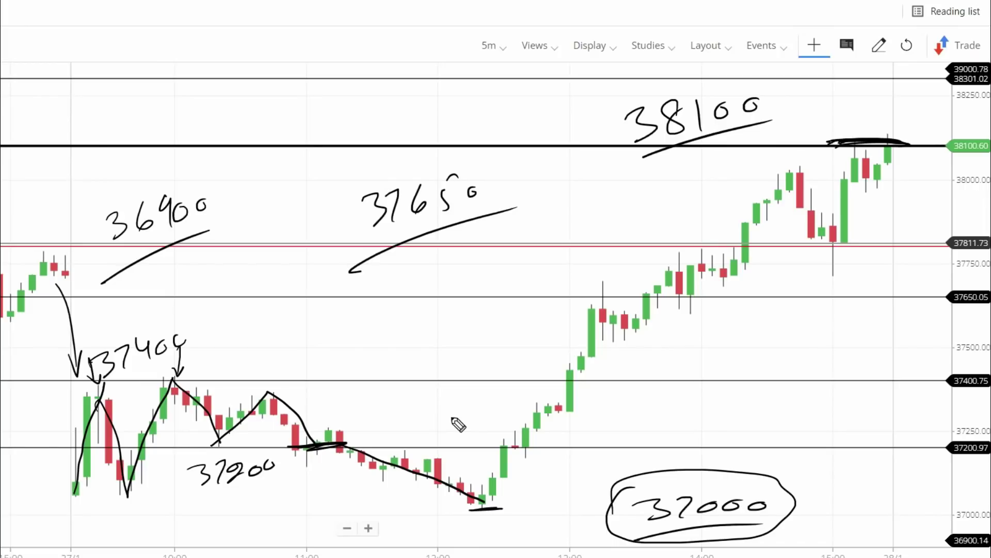
pyautogui.moveTo(481, 498)
pyautogui.mouseDown()
pyautogui.moveTo(591, 338)
pyautogui.moveTo(605, 300)
pyautogui.moveTo(620, 304)
pyautogui.moveTo(521, 224)
pyautogui.moveTo(488, 215)
pyautogui.moveTo(520, 219)
pyautogui.mouseUp()
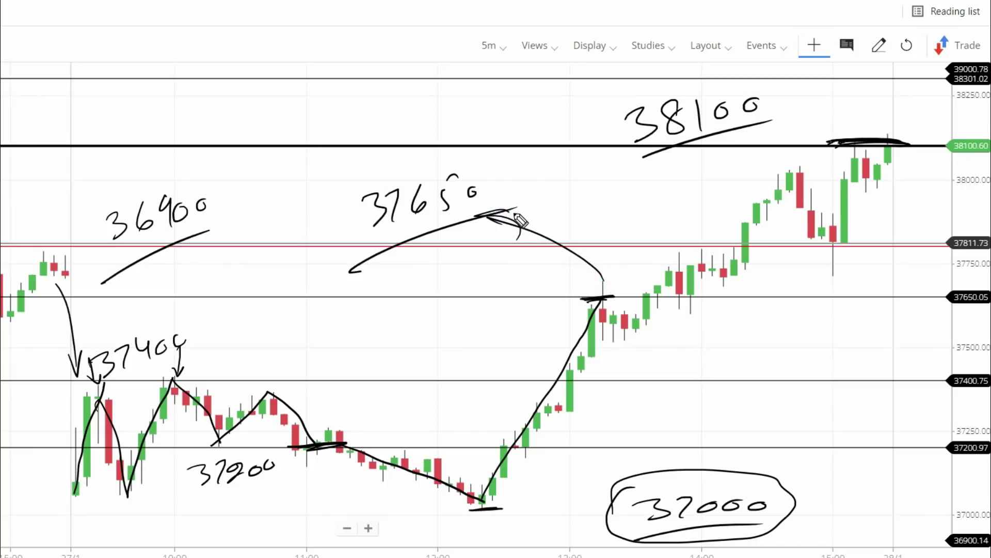
# Tick the 37400 and 37200 notes and the day's low, with a curve under the 11:00 candles.
pyautogui.moveTo(190, 340)
pyautogui.mouseDown()
pyautogui.moveTo(247, 336)
pyautogui.moveTo(230, 342)
pyautogui.mouseUp()
pyautogui.click(117, 373)
pyautogui.click(190, 368)
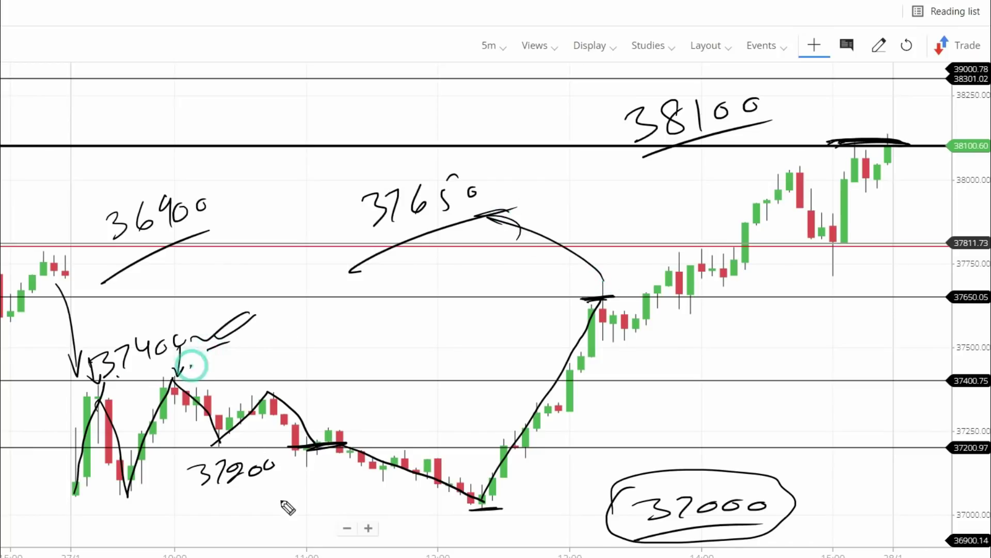
pyautogui.moveTo(216, 451); pyautogui.dragTo(250, 434)
pyautogui.moveTo(308, 461); pyautogui.dragTo(346, 443)
pyautogui.moveTo(482, 523); pyautogui.dragTo(530, 500)
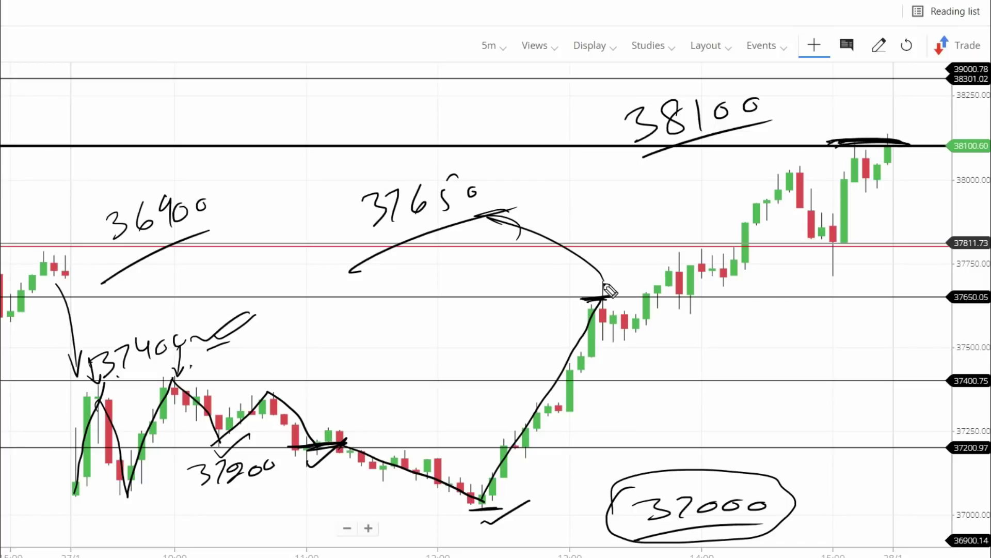
# Mark 37650 support, trace the climb to 38100, and label the 37811 dip 37800.
pyautogui.moveTo(598, 305)
pyautogui.mouseDown()
pyautogui.moveTo(625, 296)
pyautogui.moveTo(594, 301)
pyautogui.mouseUp()
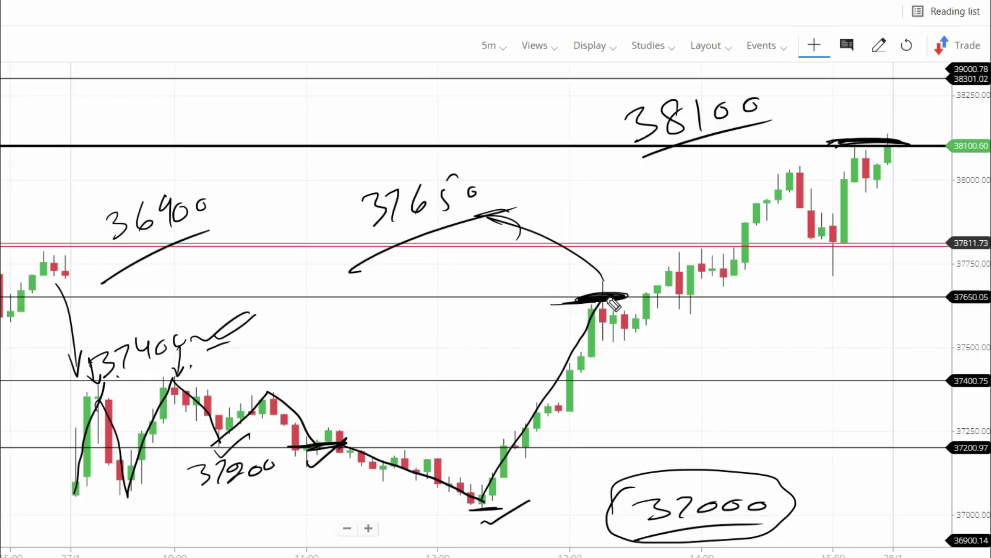
pyautogui.moveTo(658, 298); pyautogui.dragTo(718, 298)
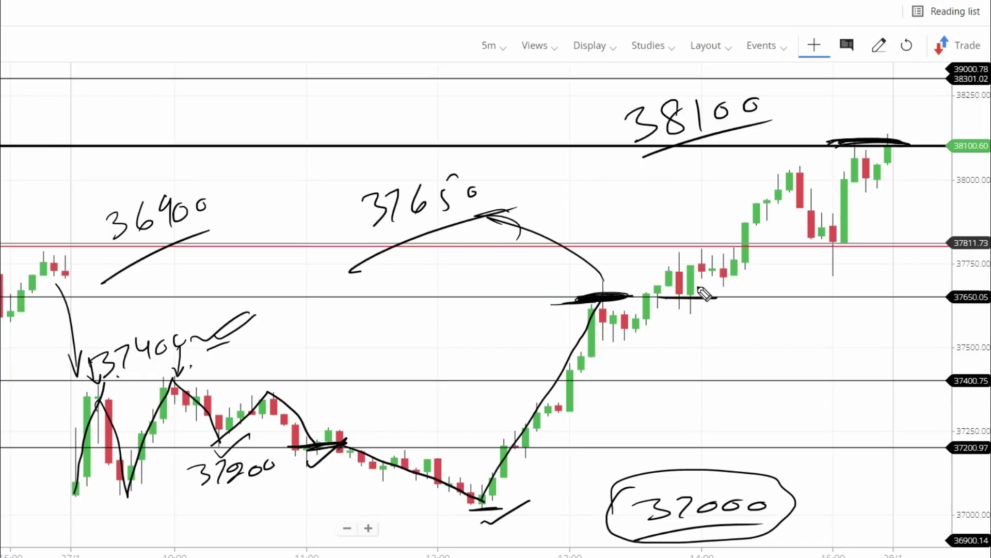
pyautogui.moveTo(682, 302)
pyautogui.mouseDown()
pyautogui.moveTo(795, 177)
pyautogui.moveTo(831, 252)
pyautogui.moveTo(883, 141)
pyautogui.mouseUp()
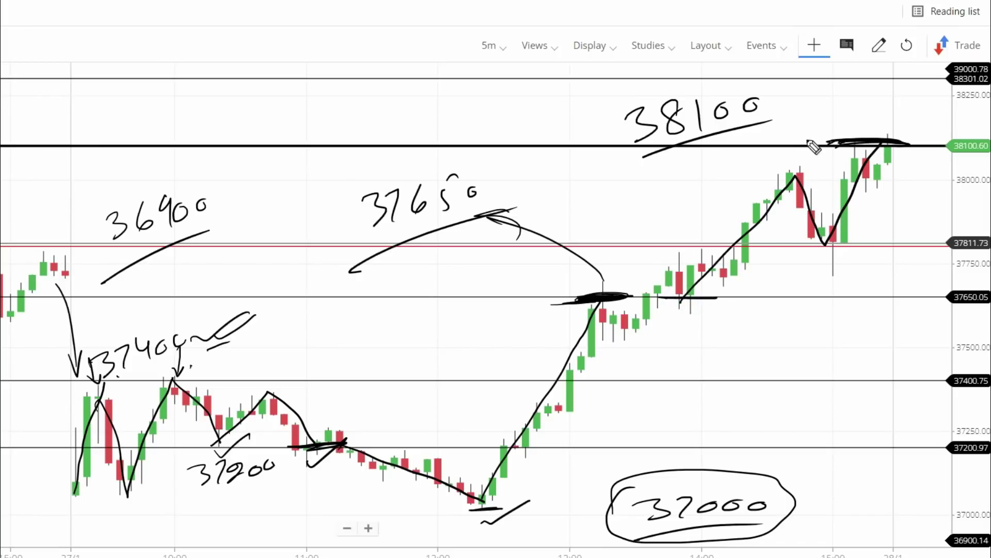
pyautogui.moveTo(773, 113)
pyautogui.mouseDown()
pyautogui.moveTo(847, 88)
pyautogui.moveTo(823, 103)
pyautogui.moveTo(768, 99)
pyautogui.mouseUp()
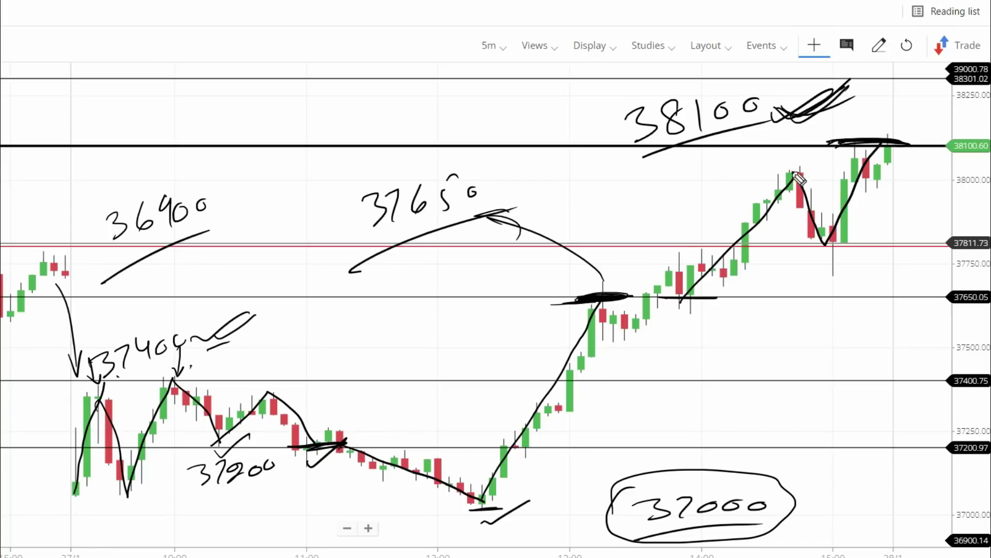
pyautogui.moveTo(824, 245)
pyautogui.mouseDown()
pyautogui.moveTo(847, 248)
pyautogui.moveTo(810, 247)
pyautogui.moveTo(790, 292)
pyautogui.moveTo(822, 293)
pyautogui.moveTo(849, 269)
pyautogui.moveTo(877, 274)
pyautogui.mouseUp()
pyautogui.moveTo(901, 273); pyautogui.dragTo(900, 283)
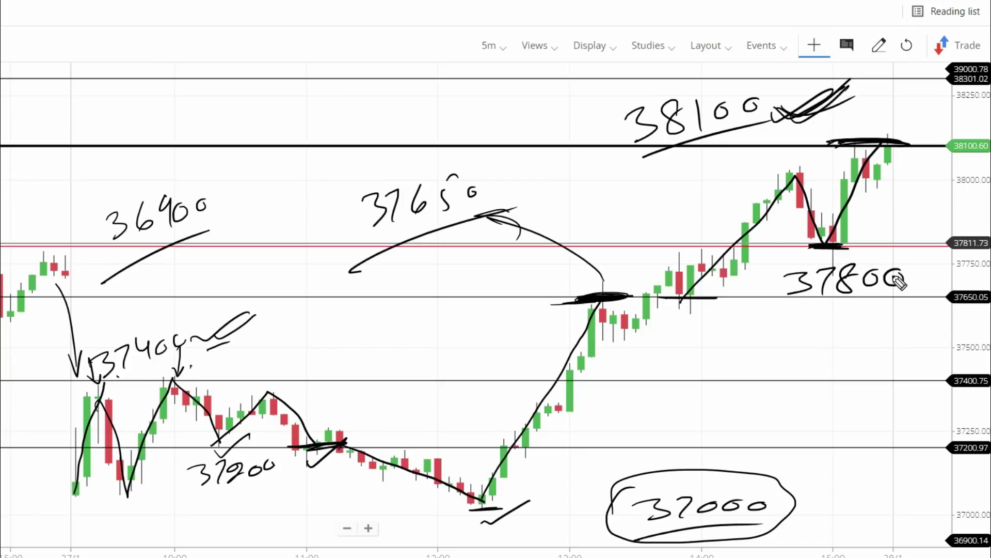
# Draw ellipses around the 37400, 37200, 37000, 37650, 38100 and 37800 labels.
pyautogui.moveTo(155, 304)
pyautogui.mouseDown()
pyautogui.moveTo(85, 361)
pyautogui.moveTo(77, 356)
pyautogui.mouseUp()
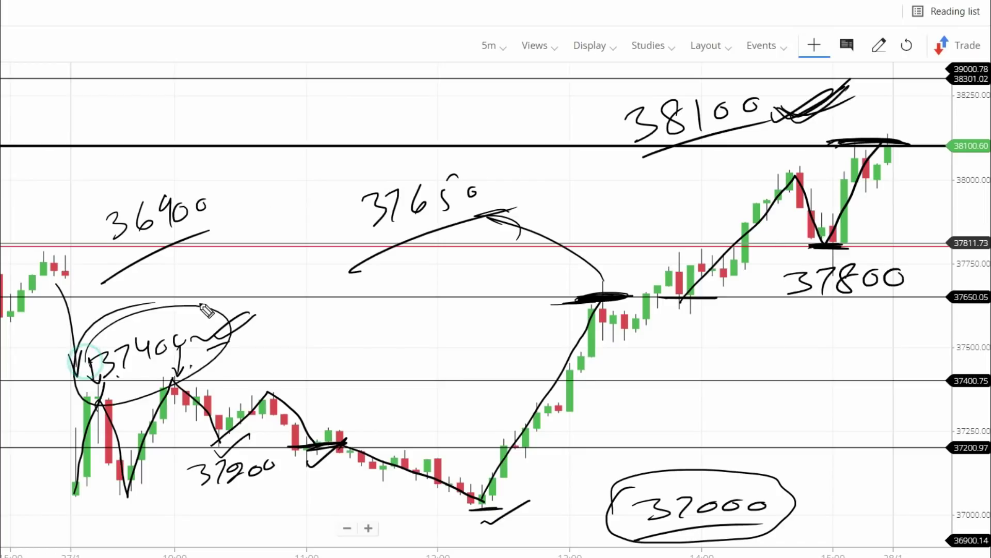
pyautogui.moveTo(196, 492); pyautogui.dragTo(175, 478)
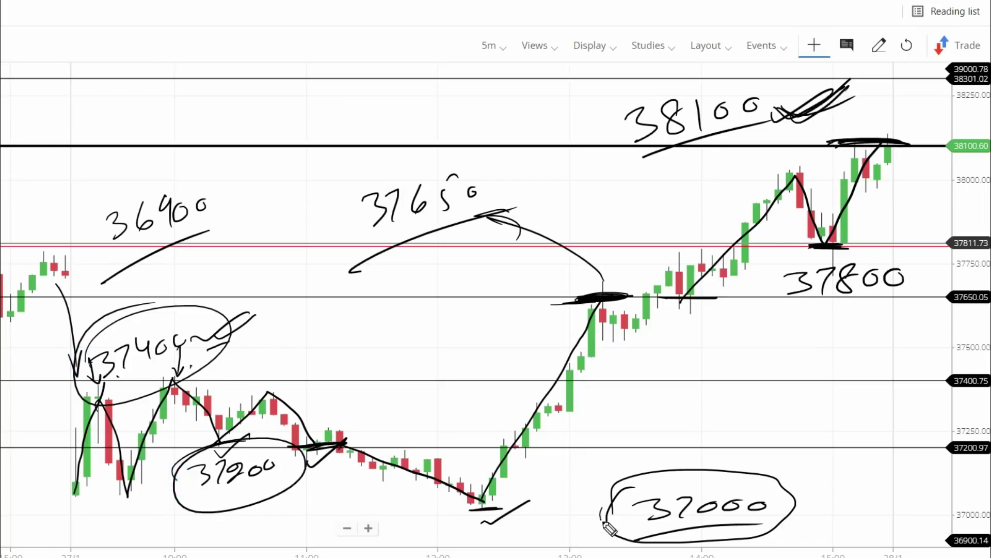
pyautogui.moveTo(609, 522); pyautogui.dragTo(725, 479)
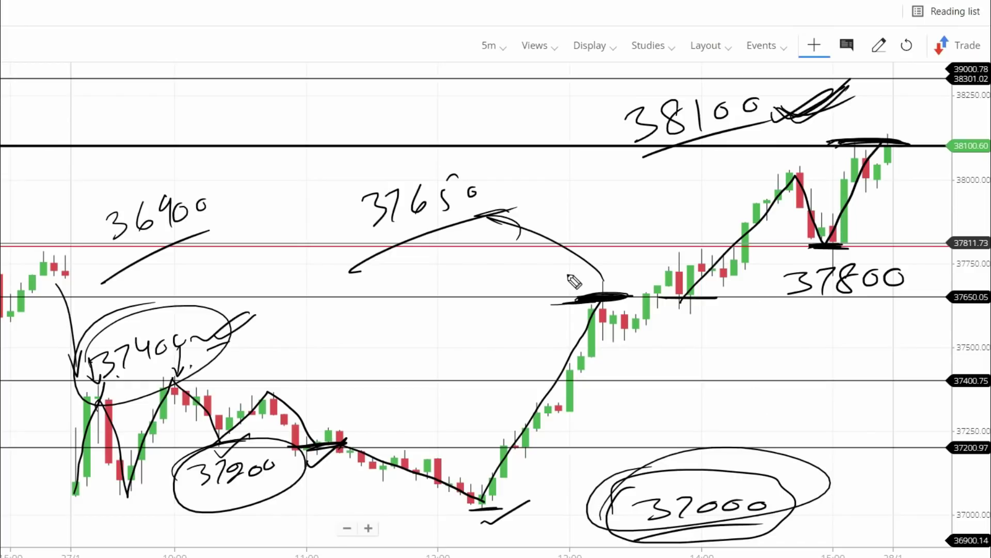
pyautogui.moveTo(510, 170)
pyautogui.mouseDown()
pyautogui.moveTo(361, 155)
pyautogui.moveTo(501, 165)
pyautogui.moveTo(310, 248)
pyautogui.moveTo(362, 237)
pyautogui.mouseUp()
pyautogui.moveTo(781, 137)
pyautogui.mouseDown()
pyautogui.moveTo(779, 85)
pyautogui.moveTo(666, 171)
pyautogui.moveTo(589, 142)
pyautogui.mouseUp()
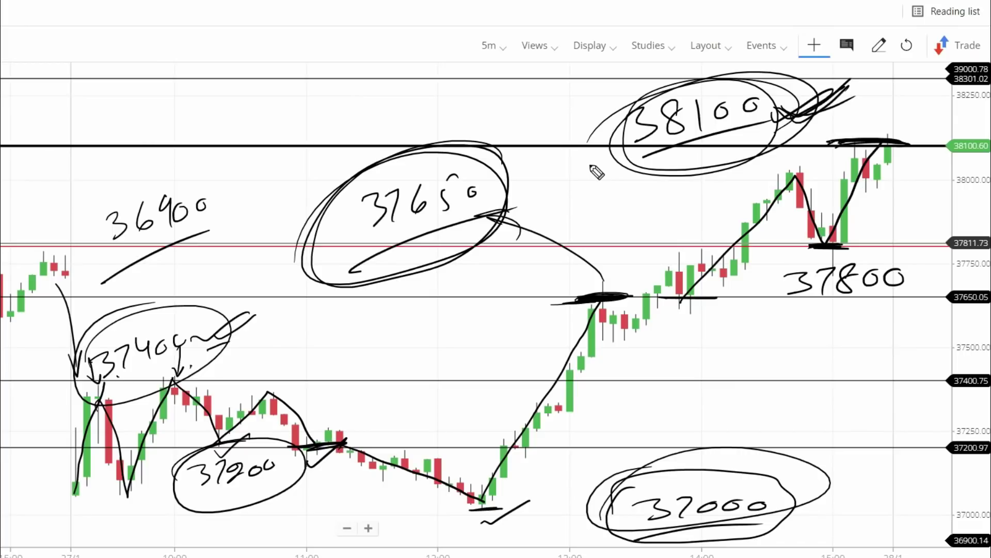
pyautogui.moveTo(793, 261)
pyautogui.mouseDown()
pyautogui.moveTo(778, 279)
pyautogui.moveTo(888, 274)
pyautogui.moveTo(788, 286)
pyautogui.mouseUp()
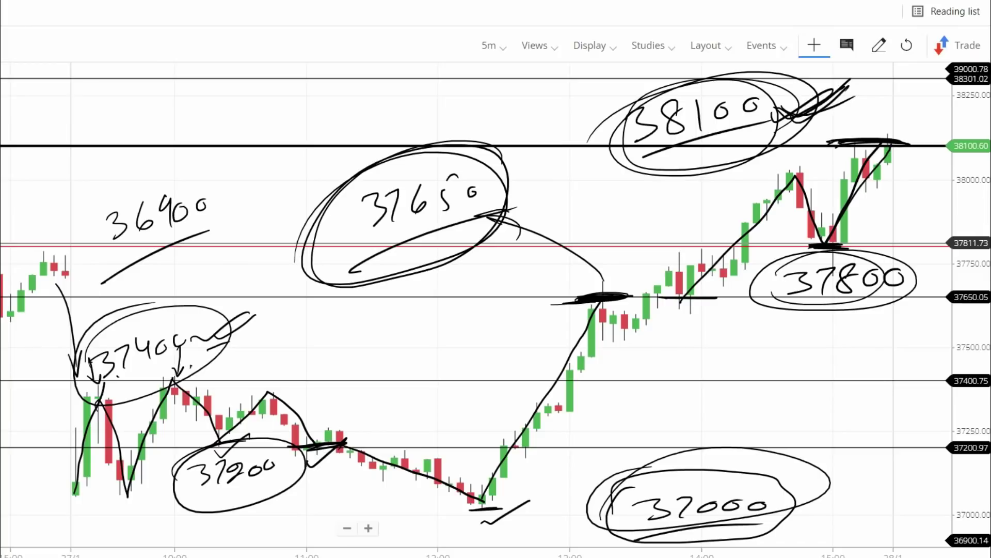
# Clear all drawings and write 38100 with an upward arrow above the 38100.60 line.
pyautogui.press('e')
pyautogui.moveTo(793, 125)
pyautogui.mouseDown()
pyautogui.moveTo(834, 137)
pyautogui.moveTo(891, 128)
pyautogui.moveTo(842, 135)
pyautogui.mouseUp()
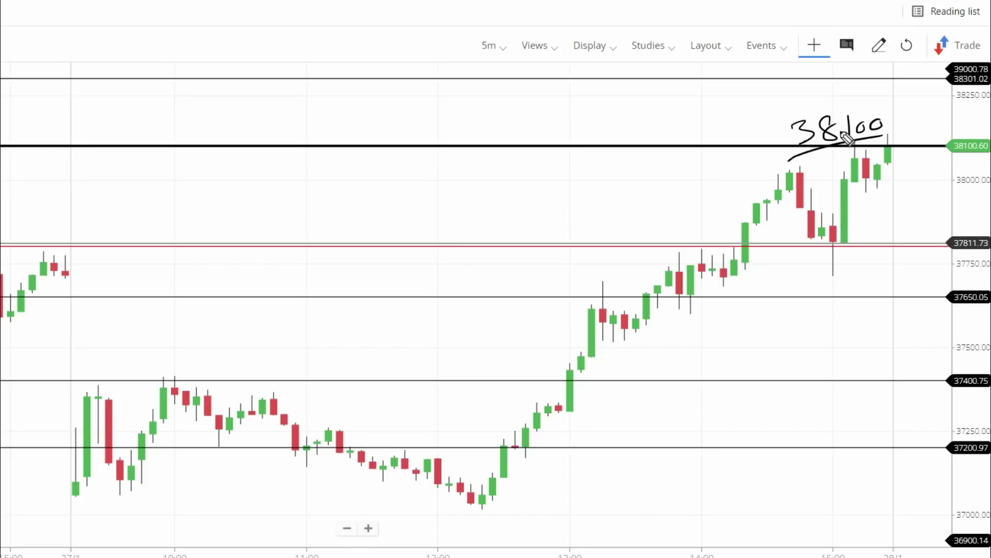
pyautogui.moveTo(913, 135)
pyautogui.mouseDown()
pyautogui.moveTo(911, 104)
pyautogui.moveTo(921, 135)
pyautogui.mouseUp()
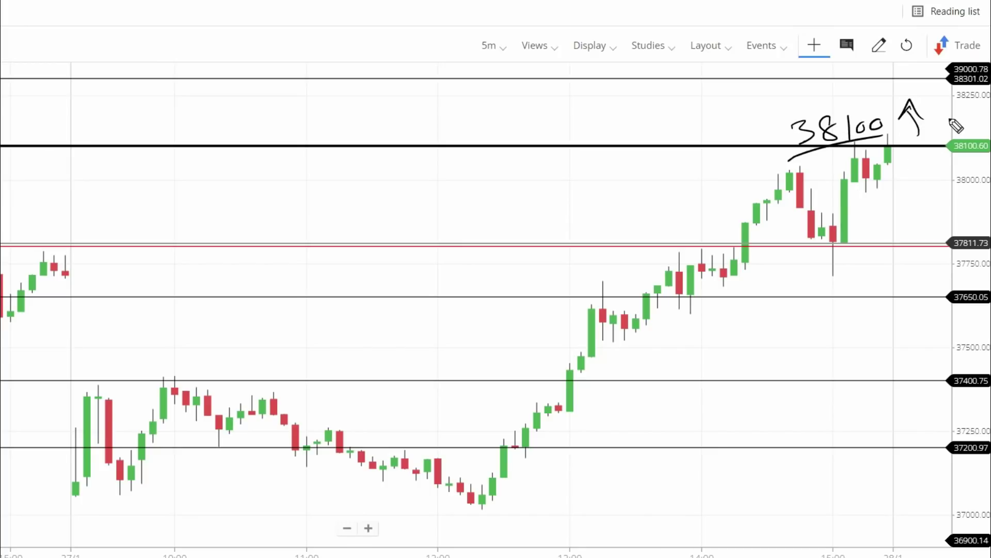
# Write '38300 Calls.' before the 38100 note and underline it.
pyautogui.moveTo(702, 111)
pyautogui.mouseDown()
pyautogui.moveTo(707, 139)
pyautogui.moveTo(734, 139)
pyautogui.mouseUp()
pyautogui.moveTo(735, 138); pyautogui.dragTo(774, 135)
pyautogui.click(766, 132)
pyautogui.moveTo(551, 114); pyautogui.dragTo(560, 144)
pyautogui.moveTo(594, 110)
pyautogui.mouseDown()
pyautogui.moveTo(586, 122)
pyautogui.moveTo(595, 111)
pyautogui.mouseUp()
pyautogui.moveTo(615, 104)
pyautogui.mouseDown()
pyautogui.moveTo(627, 120)
pyautogui.moveTo(611, 133)
pyautogui.mouseUp()
pyautogui.moveTo(640, 105); pyautogui.dragTo(660, 104)
pyautogui.moveTo(813, 157); pyautogui.dragTo(877, 135)
pyautogui.moveTo(562, 156); pyautogui.dragTo(665, 132)
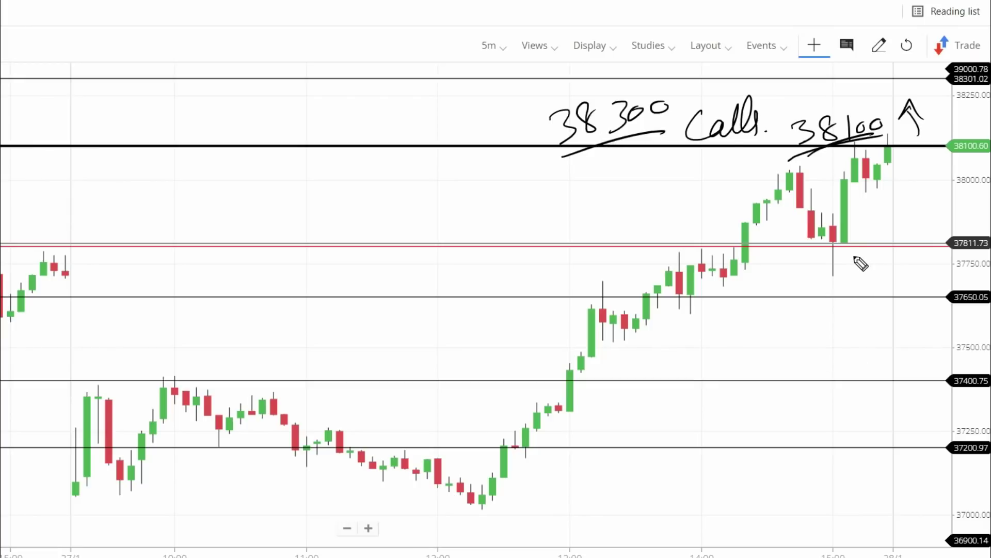
# Handwrite the 37800, 37400 and 37200 level labels down the right side.
pyautogui.moveTo(830, 273); pyautogui.dragTo(927, 264)
pyautogui.moveTo(827, 309)
pyautogui.mouseDown()
pyautogui.moveTo(867, 336)
pyautogui.moveTo(920, 325)
pyautogui.mouseUp()
pyautogui.moveTo(814, 400)
pyautogui.mouseDown()
pyautogui.moveTo(823, 427)
pyautogui.moveTo(874, 404)
pyautogui.moveTo(917, 407)
pyautogui.mouseUp()
pyautogui.moveTo(822, 467)
pyautogui.mouseDown()
pyautogui.moveTo(825, 486)
pyautogui.moveTo(899, 467)
pyautogui.moveTo(949, 475)
pyautogui.mouseUp()
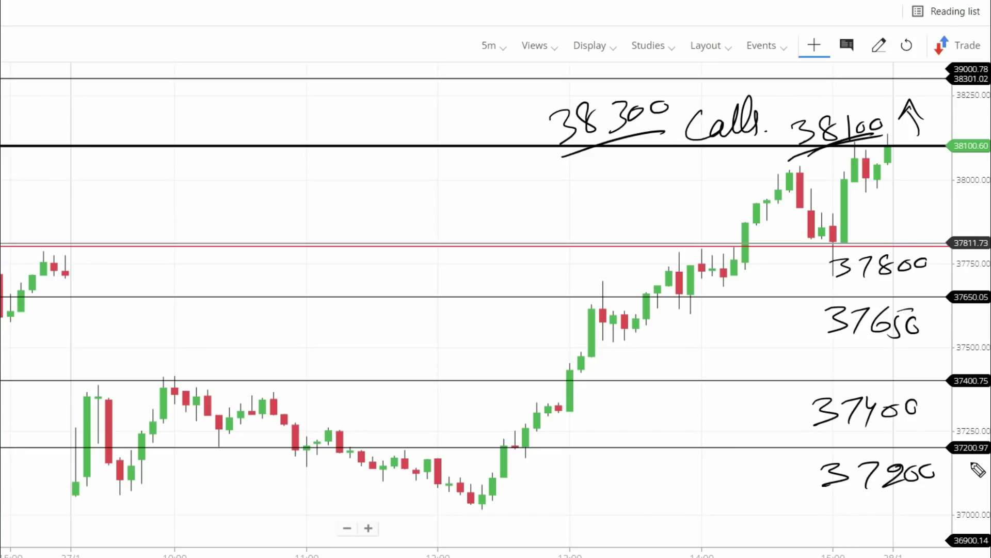
# Underline and box the 37650 label, with a downward arrow to its left.
pyautogui.moveTo(806, 355); pyautogui.dragTo(909, 353)
pyautogui.moveTo(804, 294)
pyautogui.mouseDown()
pyautogui.moveTo(808, 352)
pyautogui.moveTo(929, 342)
pyautogui.mouseUp()
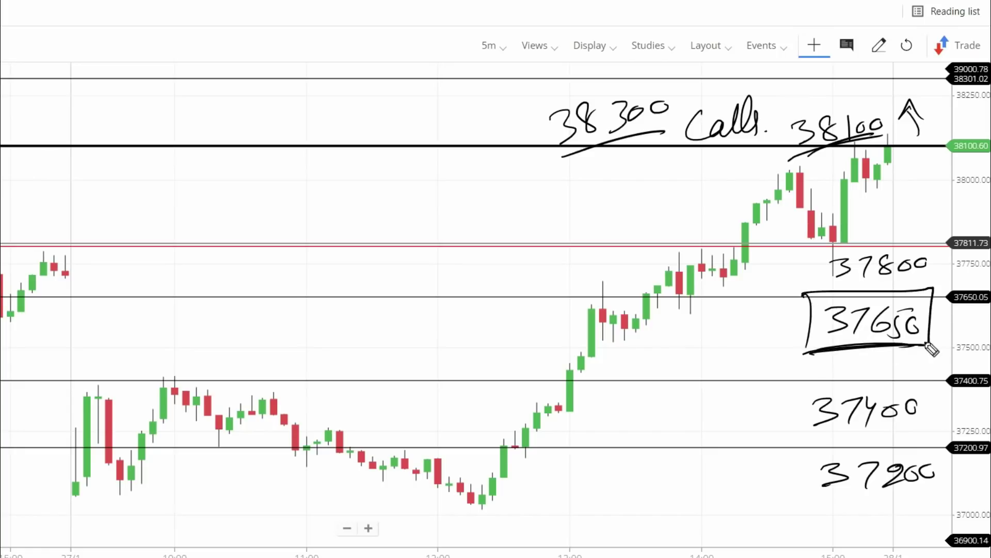
pyautogui.moveTo(793, 270)
pyautogui.mouseDown()
pyautogui.moveTo(764, 323)
pyautogui.moveTo(779, 309)
pyautogui.mouseUp()
# Write 'Puts.' and draw curved arrows from 37650 down to 37400 and 37200.
pyautogui.moveTo(693, 317)
pyautogui.mouseDown()
pyautogui.moveTo(695, 341)
pyautogui.moveTo(730, 329)
pyautogui.moveTo(746, 343)
pyautogui.mouseUp()
pyautogui.click(748, 341)
pyautogui.moveTo(805, 340); pyautogui.dragTo(753, 413)
pyautogui.moveTo(754, 413)
pyautogui.mouseDown()
pyautogui.moveTo(789, 407)
pyautogui.moveTo(782, 429)
pyautogui.mouseUp()
pyautogui.moveTo(775, 424)
pyautogui.mouseDown()
pyautogui.moveTo(795, 482)
pyautogui.moveTo(813, 473)
pyautogui.mouseUp()
pyautogui.moveTo(813, 472); pyautogui.dragTo(793, 494)
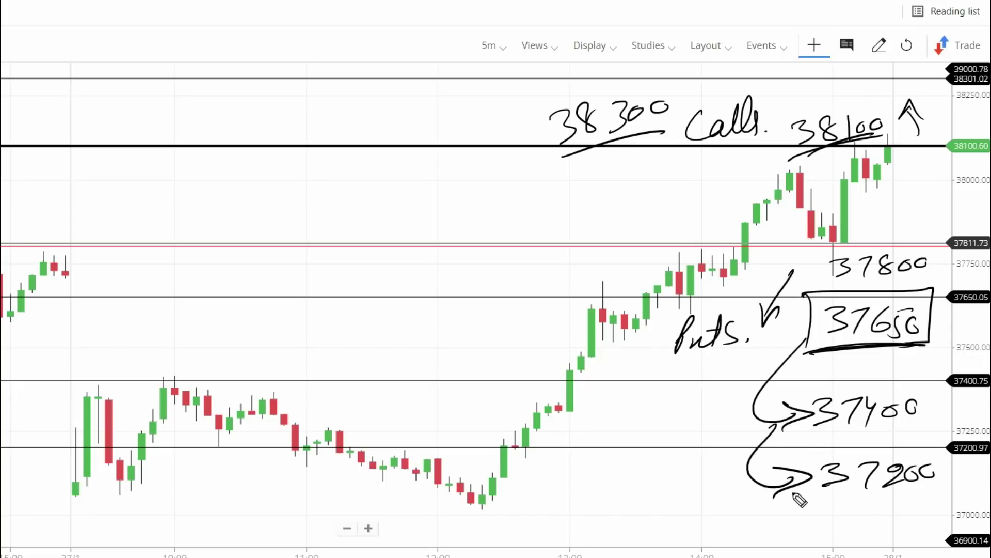